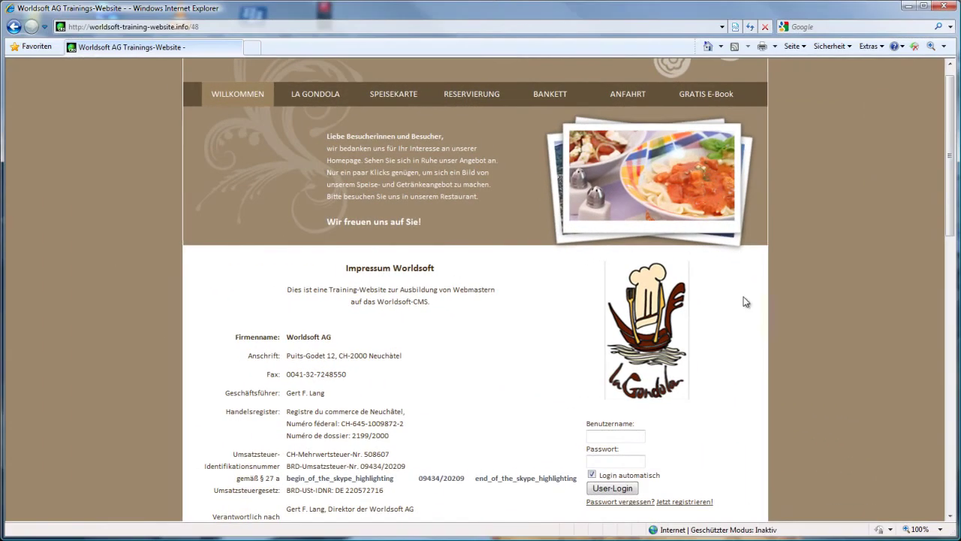
Step: Log in to the website, open its administration's billing management and show the help for the VAT groups (Mehrwertsteuer)
click(626, 436)
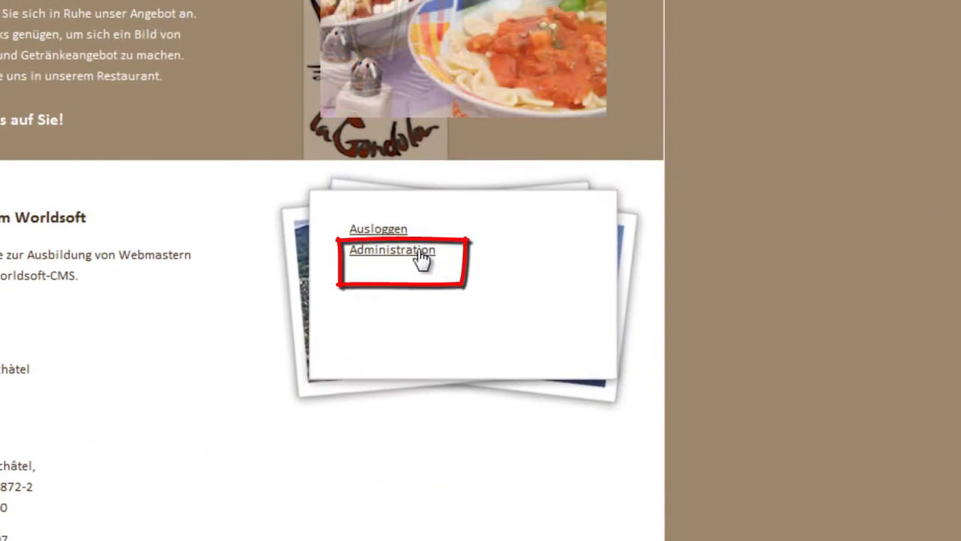
click(419, 251)
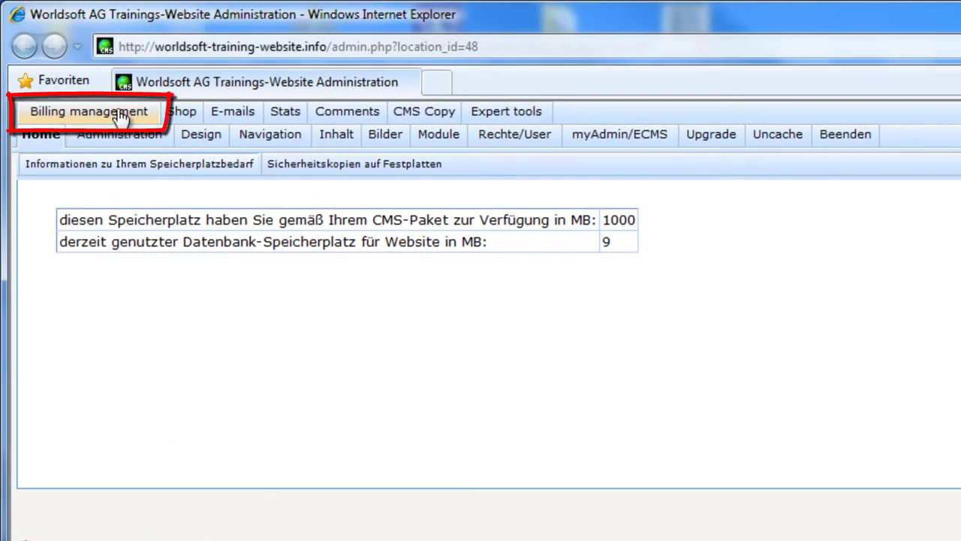
click(120, 118)
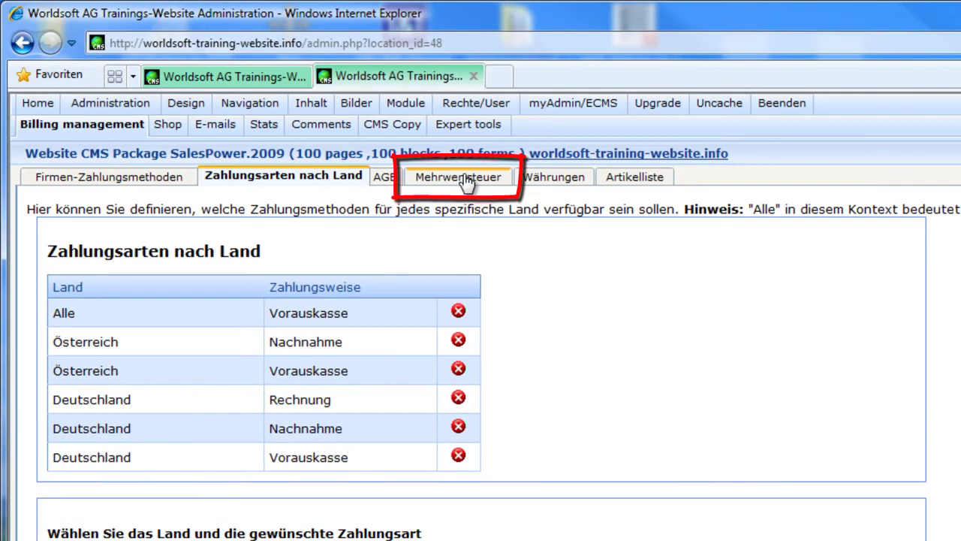
click(465, 180)
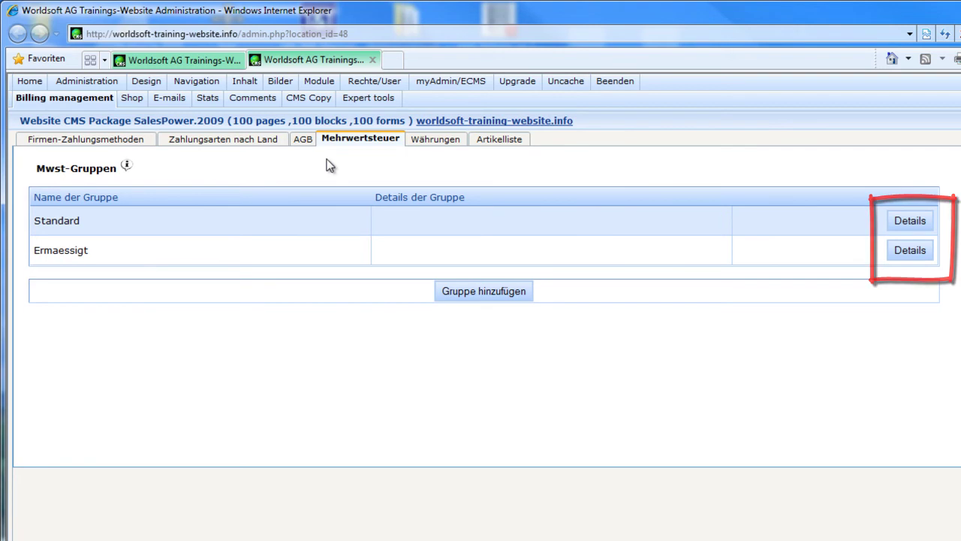
click(126, 166)
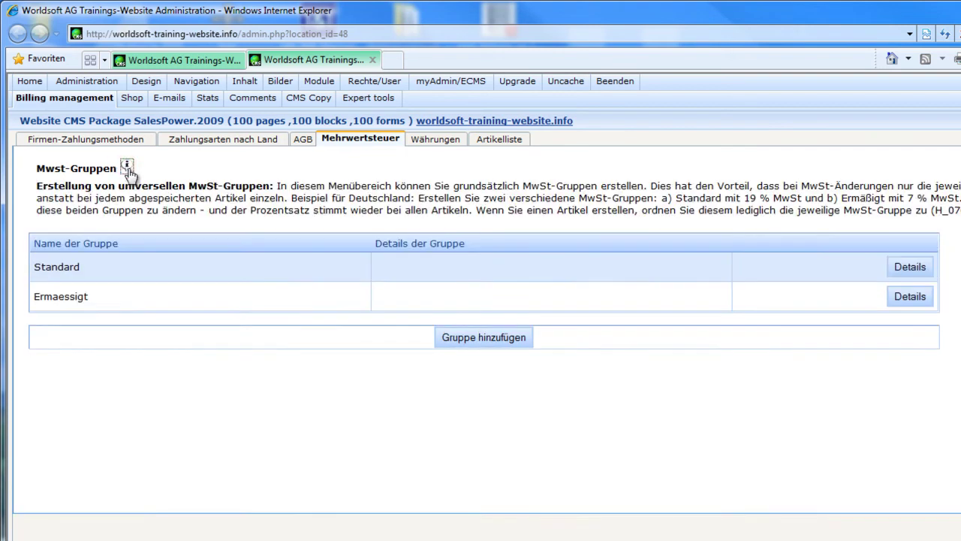
Step: Add a VAT group named "test" with the group details "nur zum testen"
click(489, 340)
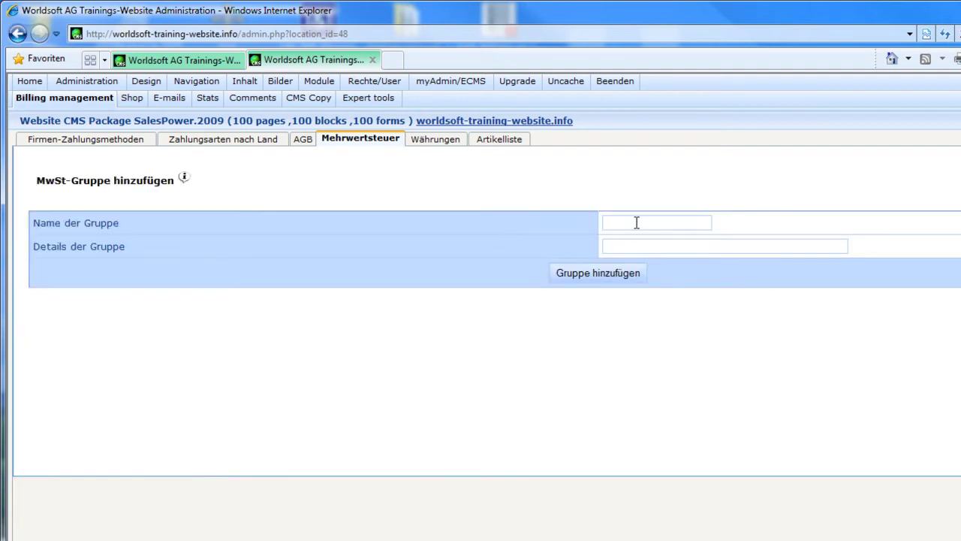
click(637, 222)
click(639, 248)
click(612, 221)
click(650, 244)
text(nur zum testen)
click(599, 273)
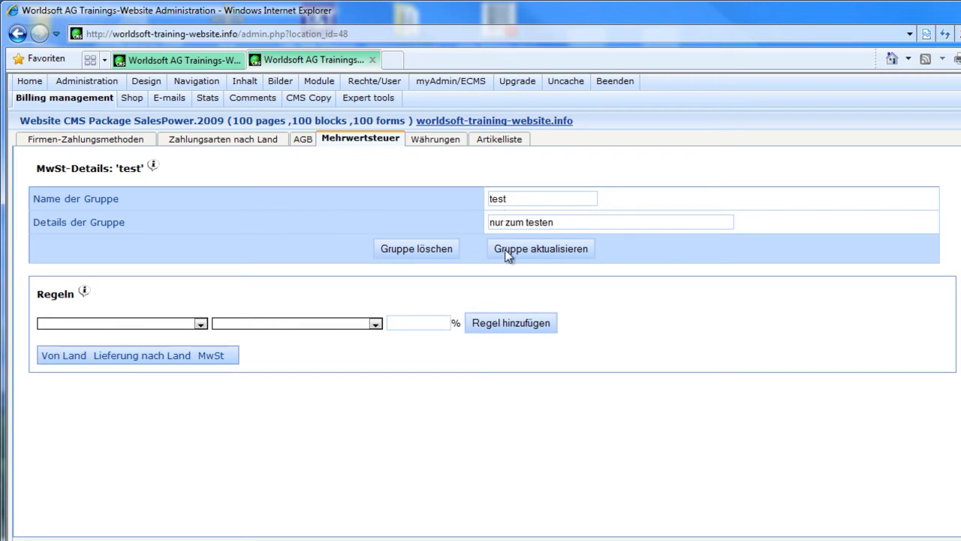
Step: Change the test group's details to "nur zum test" and update the group
click(561, 222)
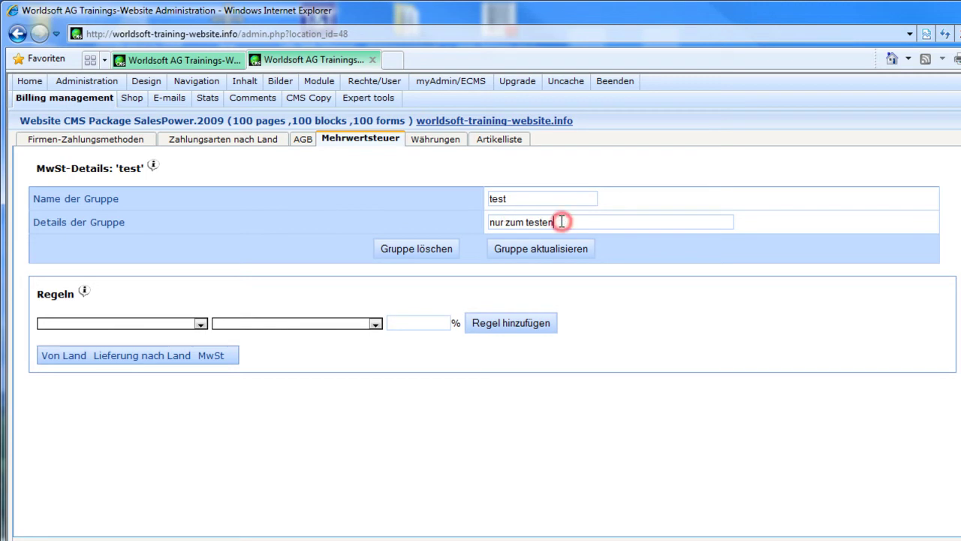
key(BackSpace)
key(BackSpace)
click(551, 244)
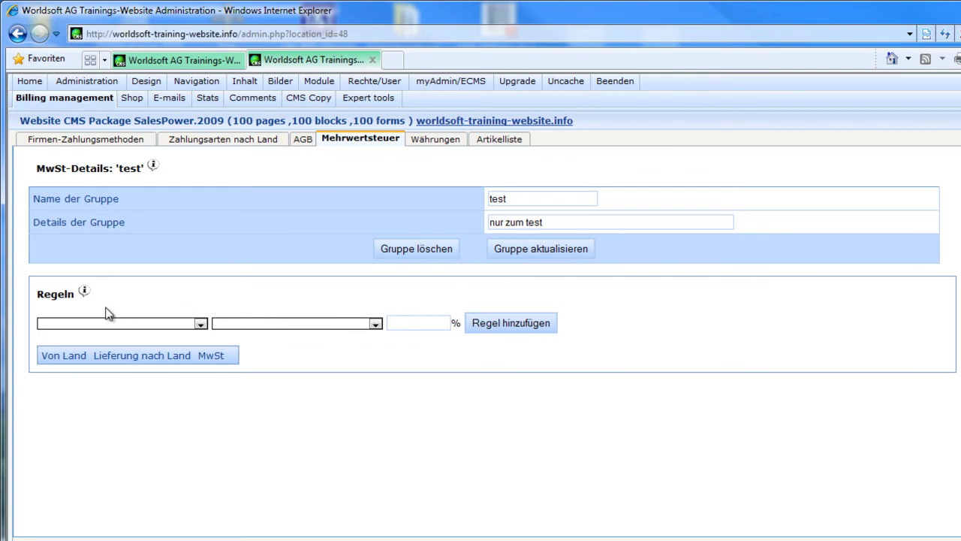
Step: Read the help on creating VAT rules, close it and return to the VAT group list
click(84, 291)
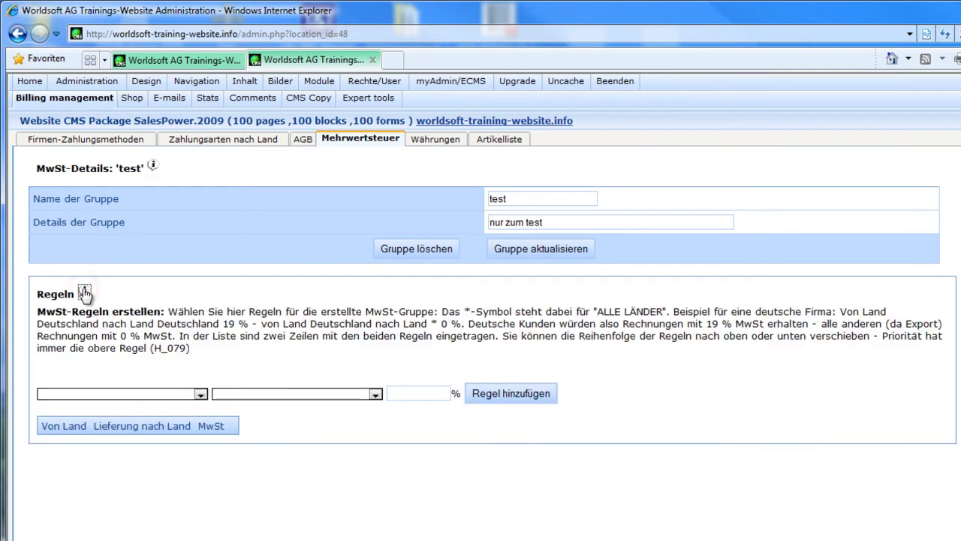
click(84, 292)
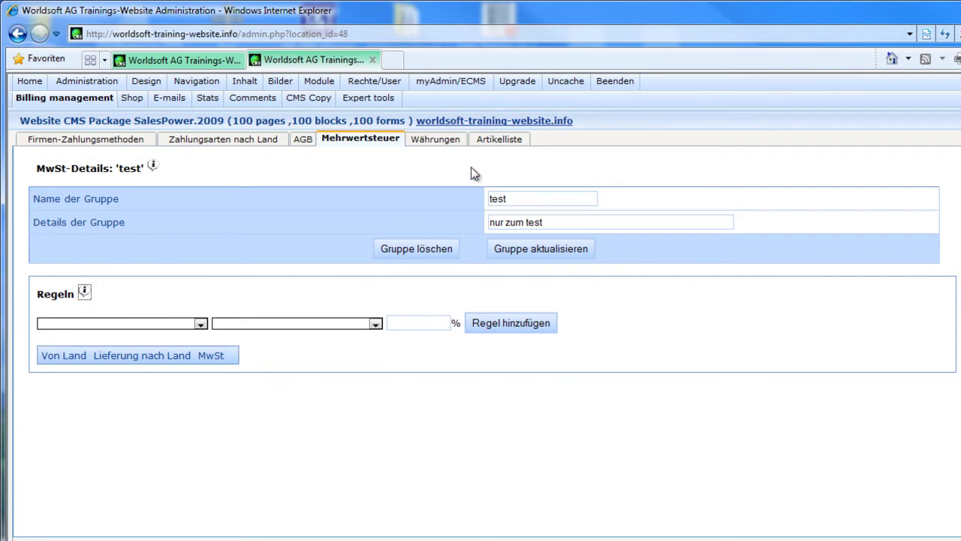
click(425, 141)
click(367, 143)
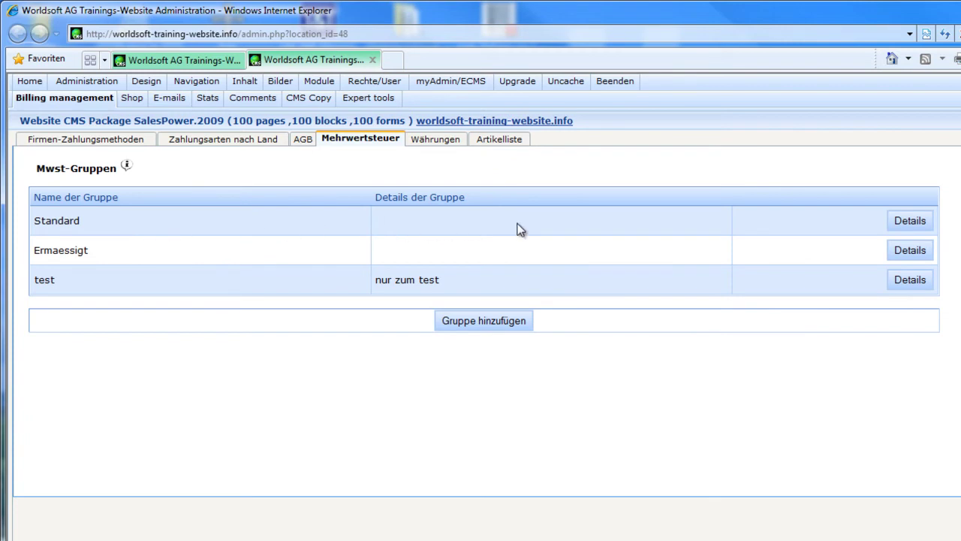
Step: Examine the VAT rules of the Standard group and of the Ermaessigt group
click(908, 225)
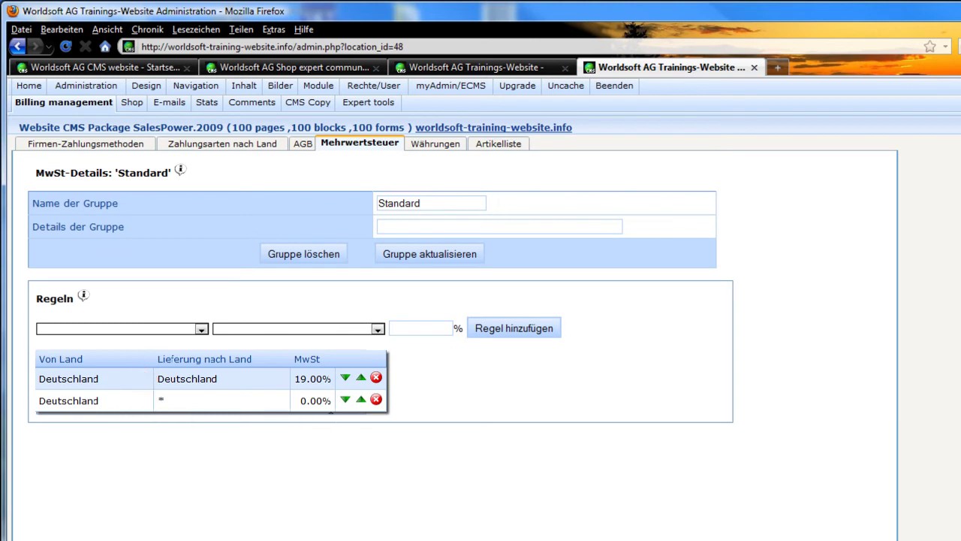
click(421, 145)
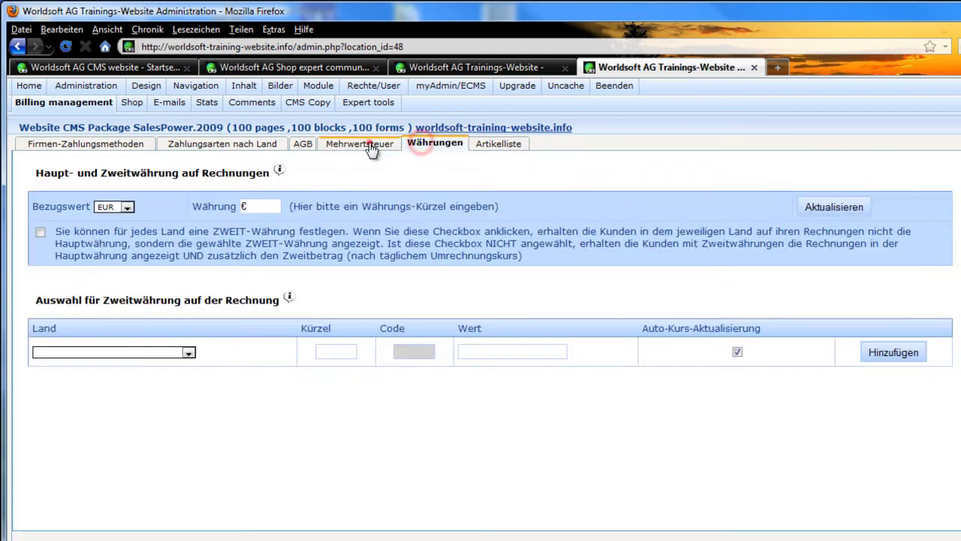
click(370, 147)
click(922, 256)
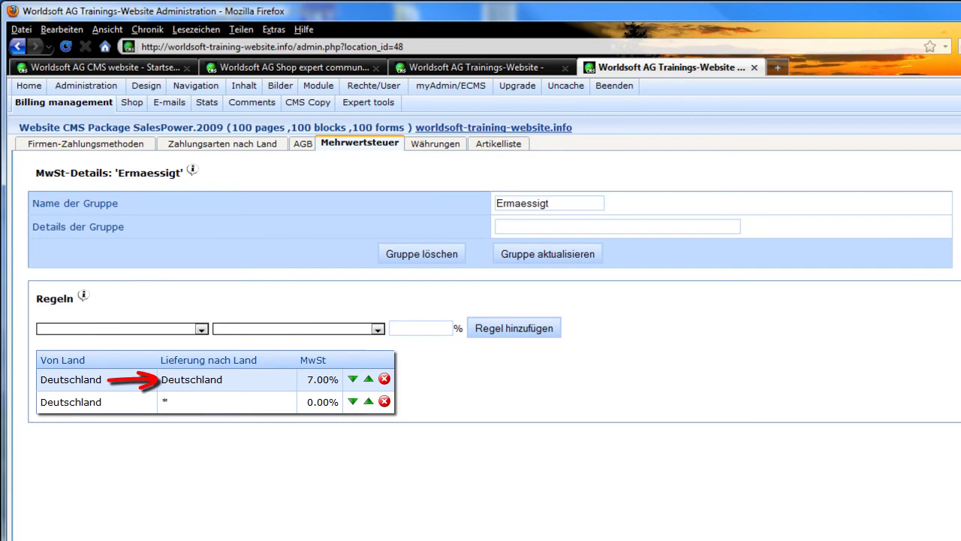
Step: Open the test VAT group and add a rule from Deutschland to Deutschland with 19 % VAT
click(417, 144)
click(379, 150)
click(925, 286)
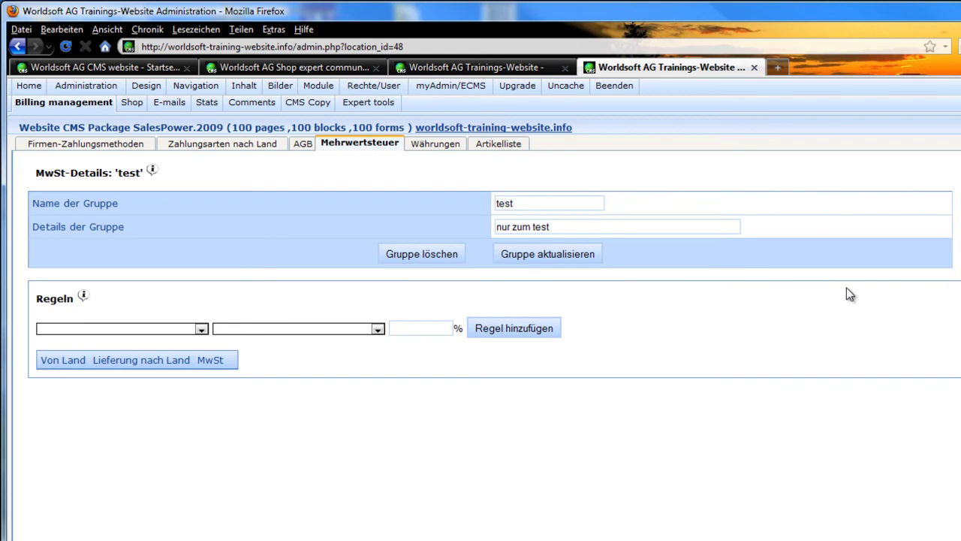
click(201, 329)
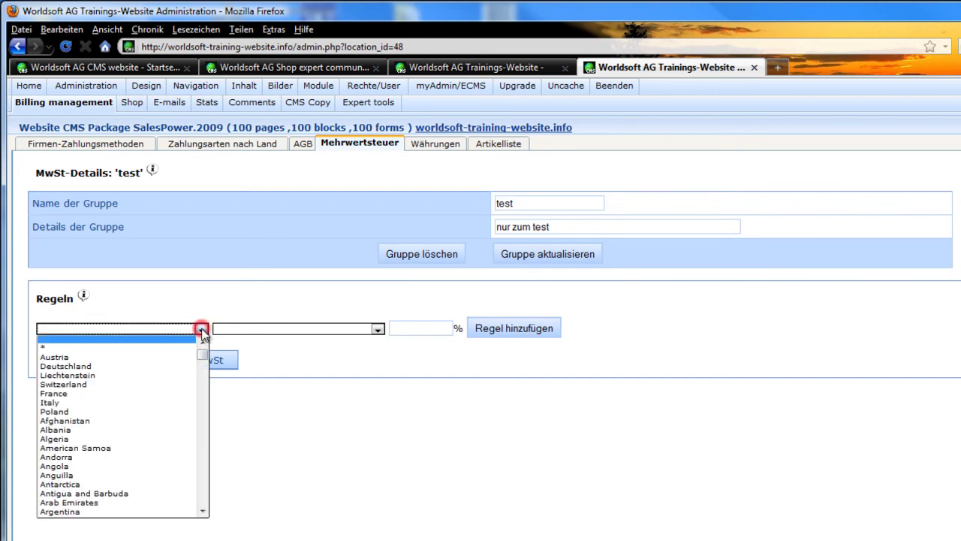
click(157, 365)
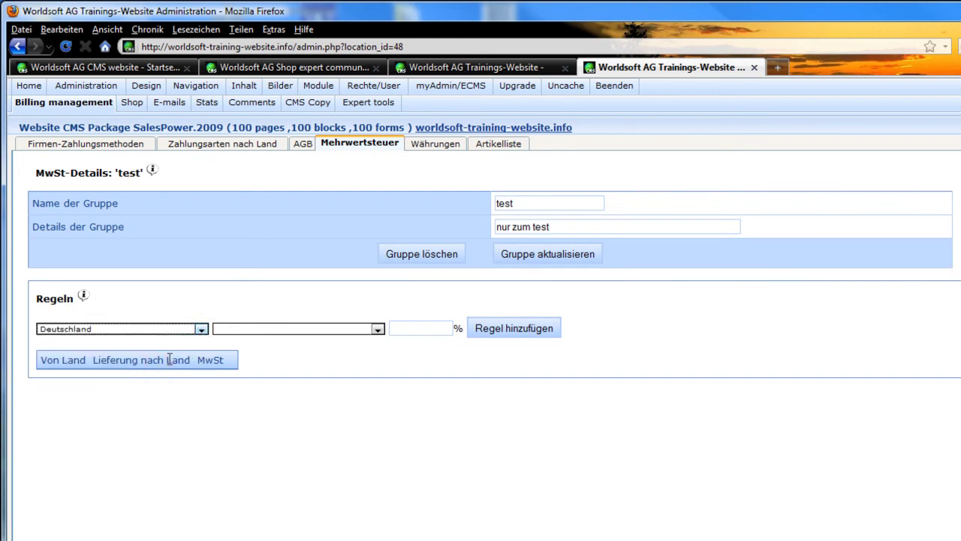
click(253, 329)
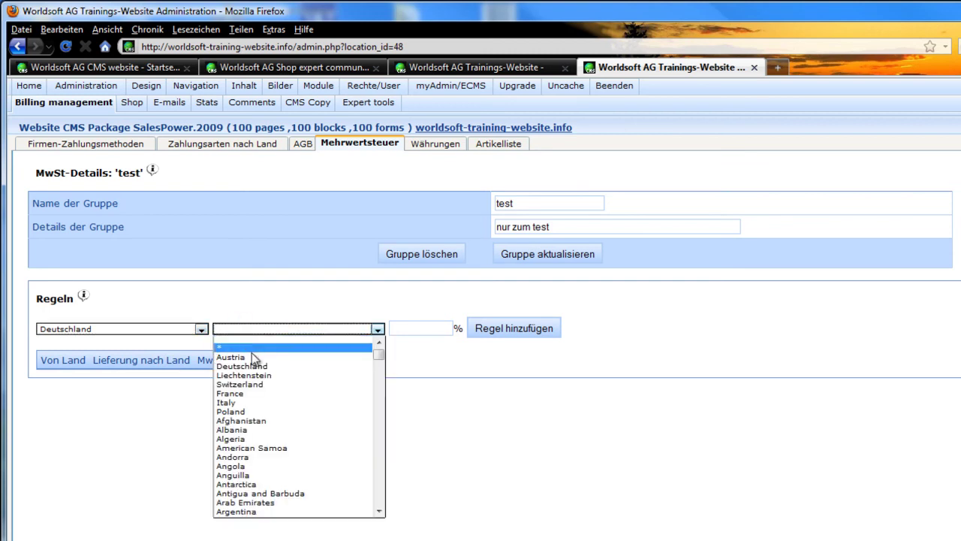
click(258, 367)
click(424, 328)
text(19)
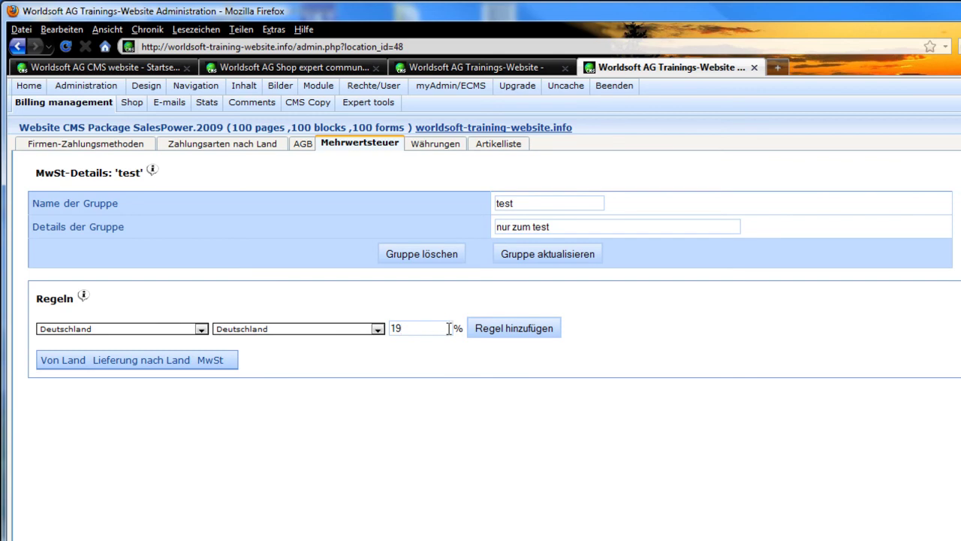
click(496, 336)
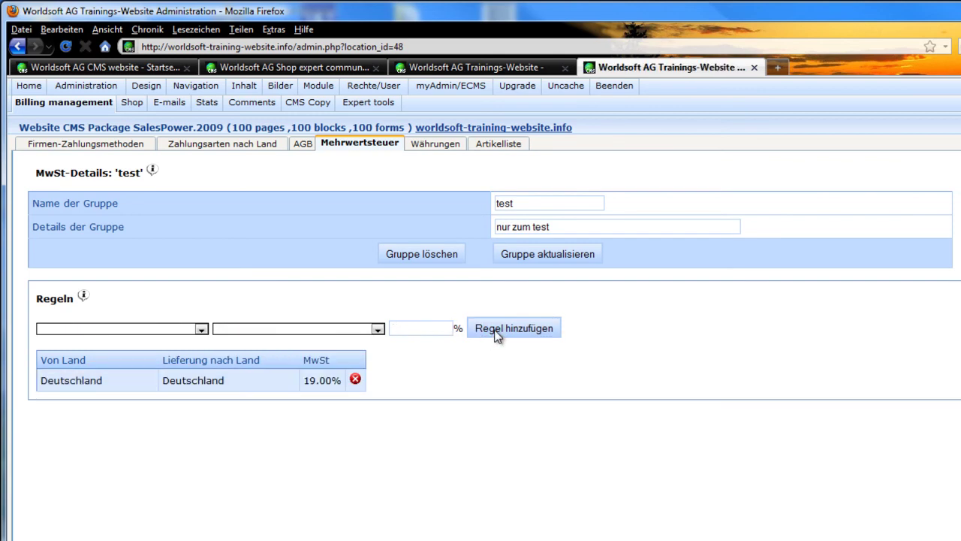
Step: Add a second rule to the test group from Deutschland to all countries (*) with 0 % VAT
click(201, 329)
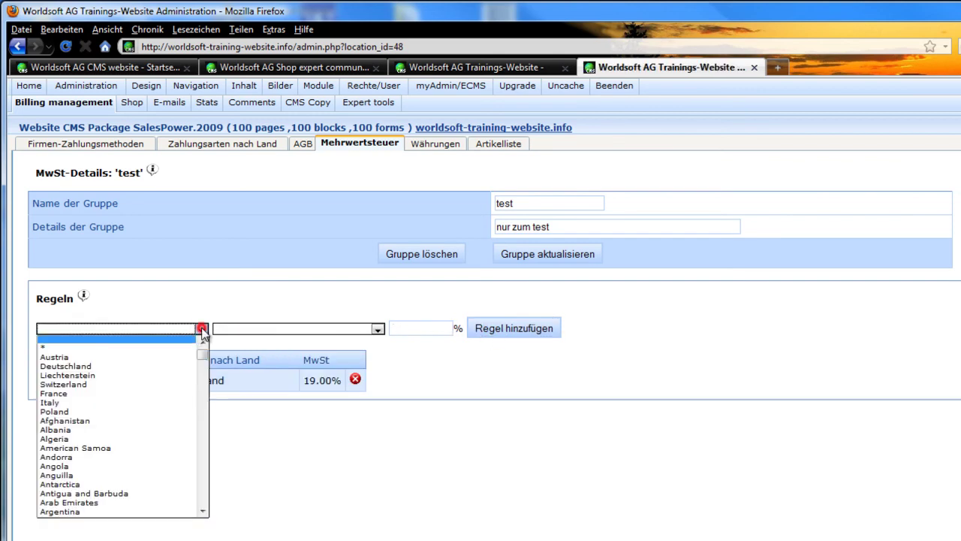
click(157, 366)
click(254, 328)
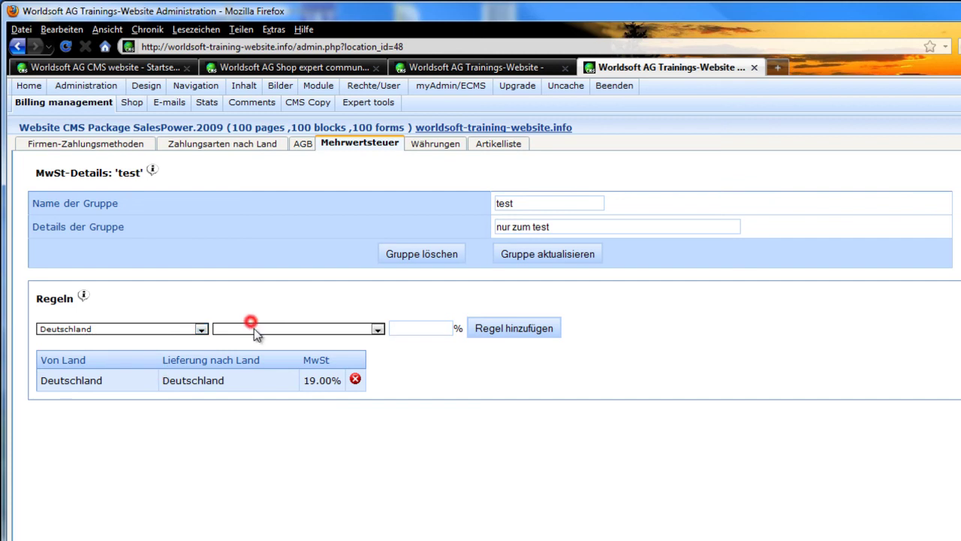
click(247, 346)
click(410, 330)
text(0)
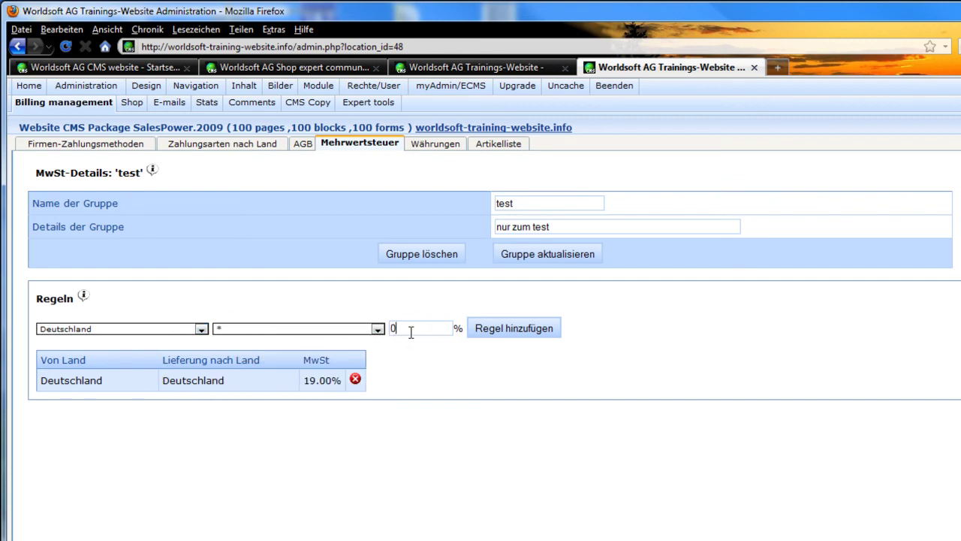
click(506, 328)
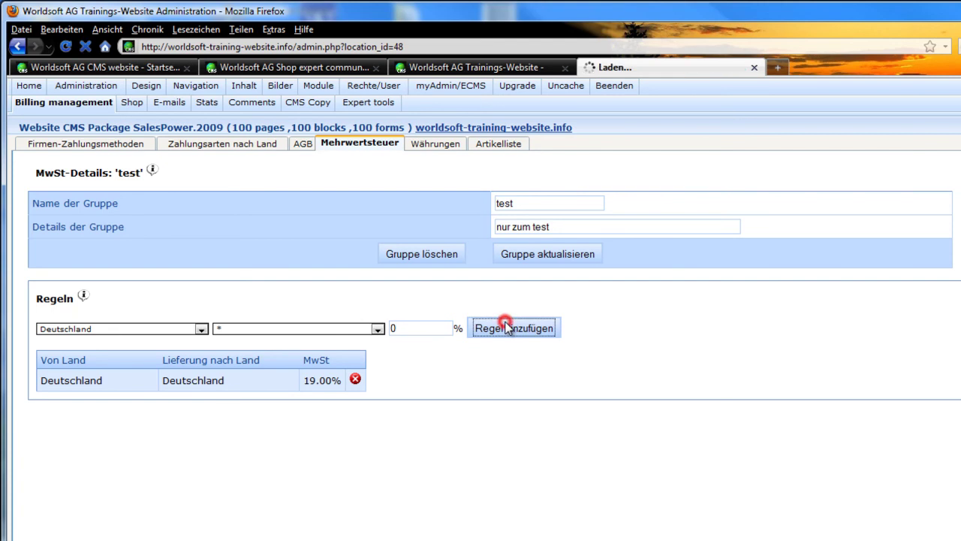
click(201, 330)
click(114, 355)
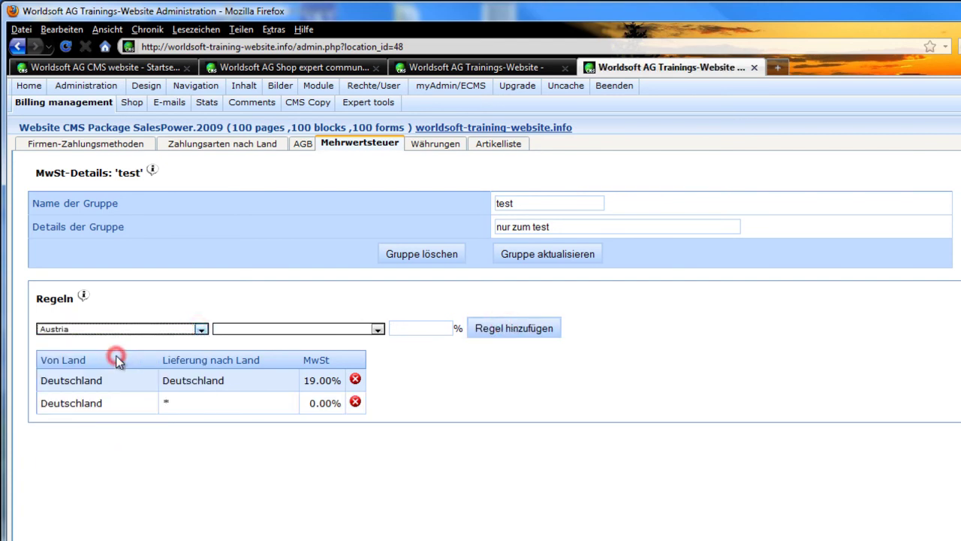
click(219, 330)
click(224, 353)
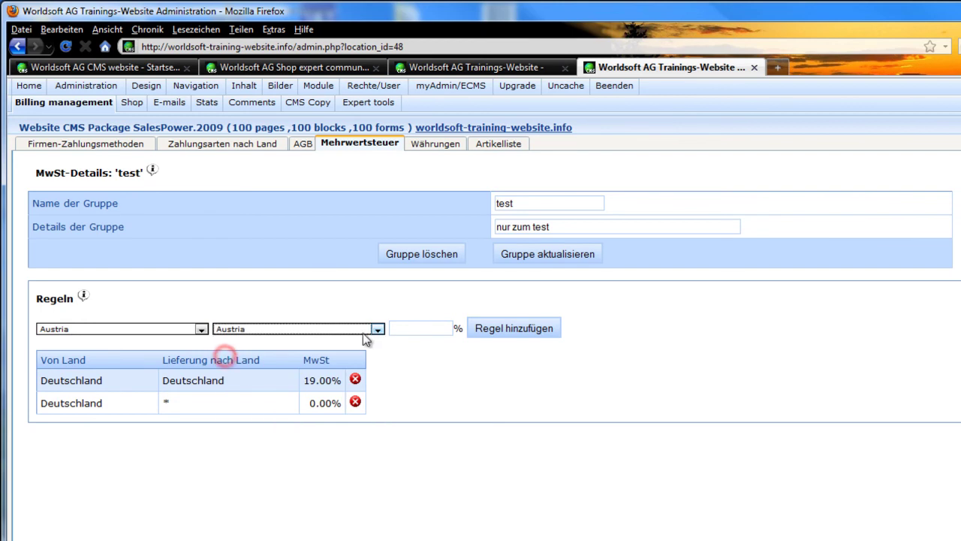
click(408, 328)
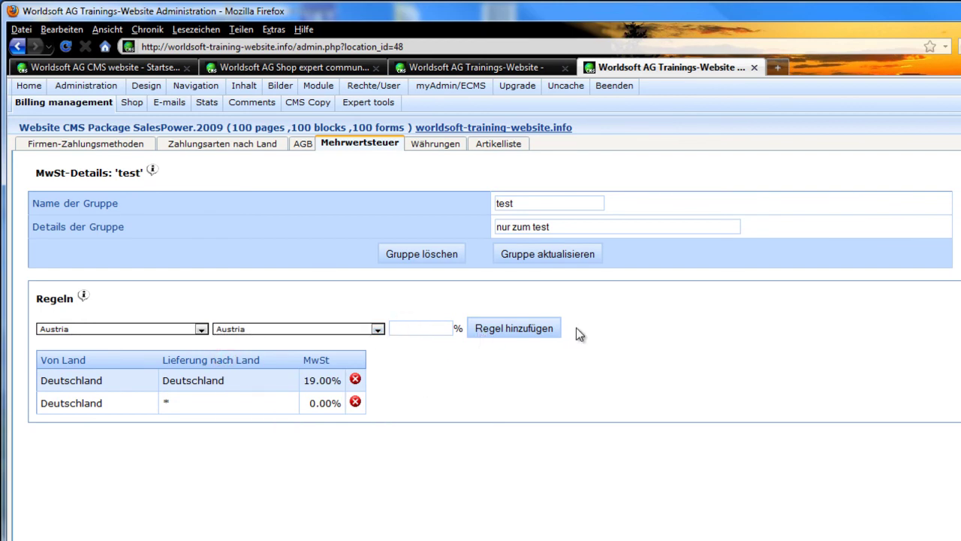
Step: Switch to Internet Explorer, open the test VAT group's details and read the help on VAT rules and their priority
click(82, 296)
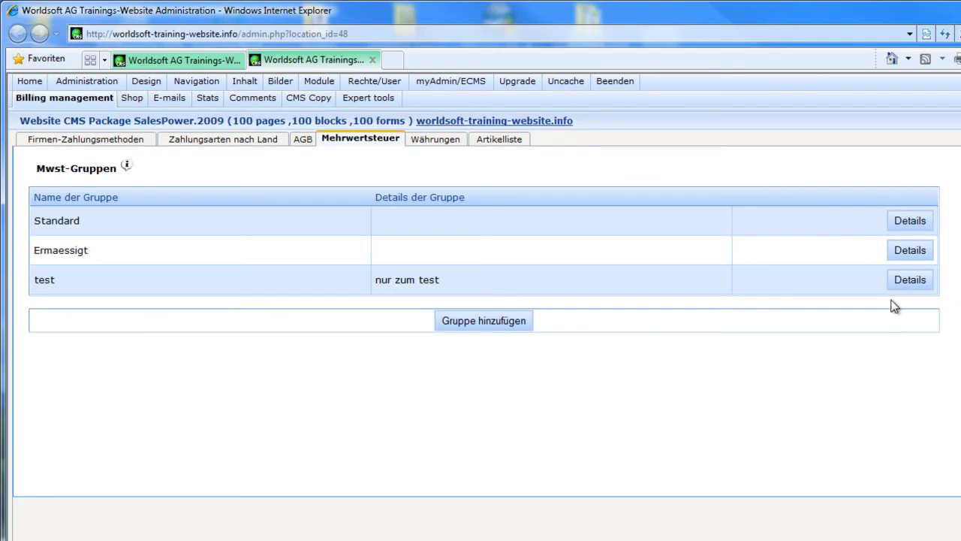
click(906, 281)
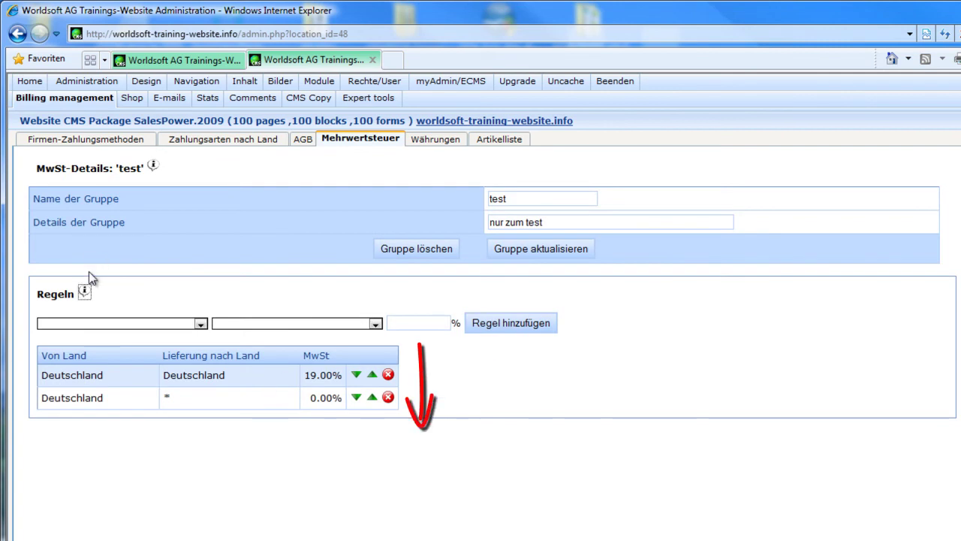
click(84, 292)
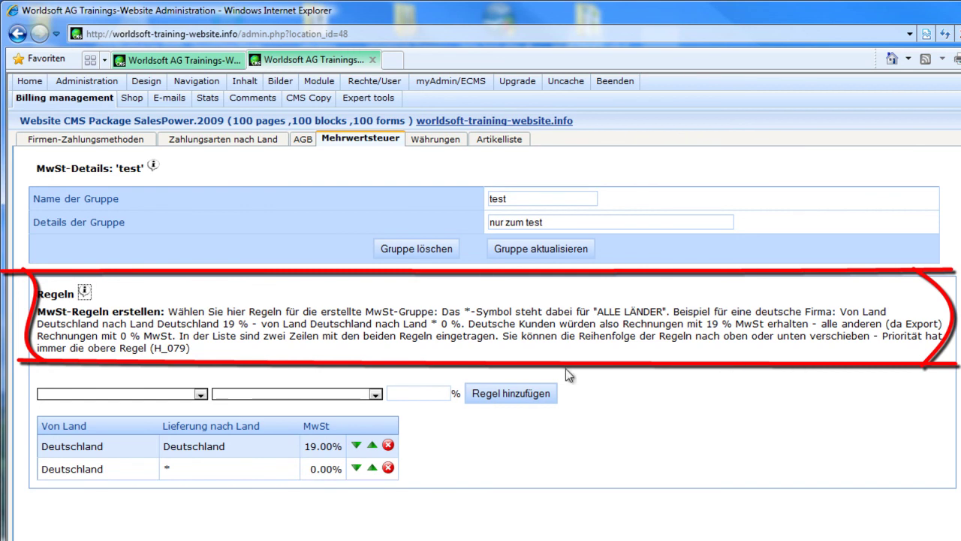
Step: Move the Deutschland-to-Deutschland rule below the all-countries rule, and move it back above it
click(356, 446)
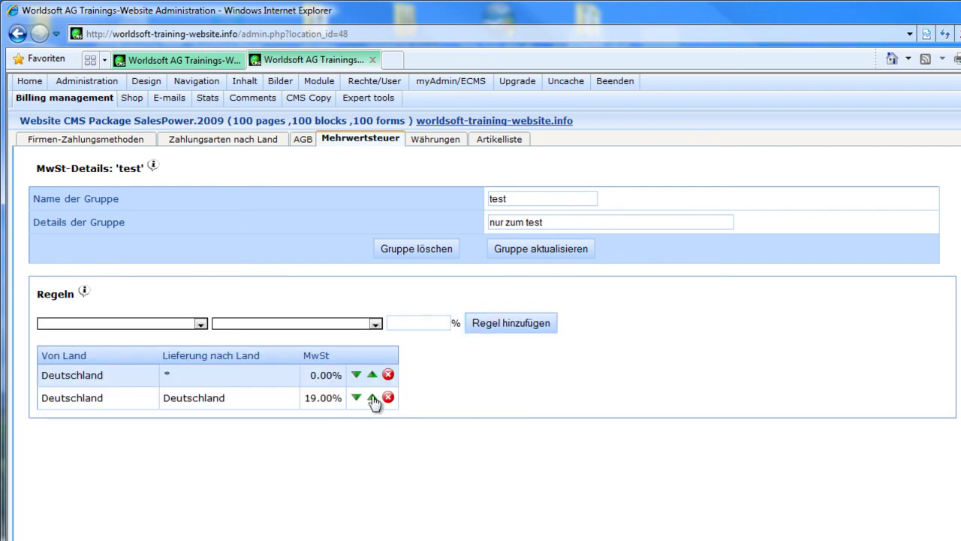
click(372, 398)
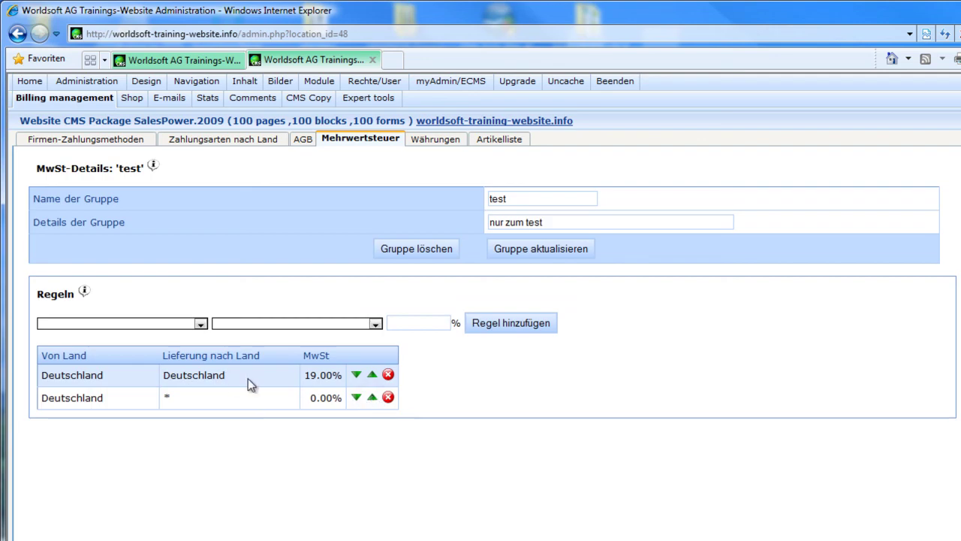